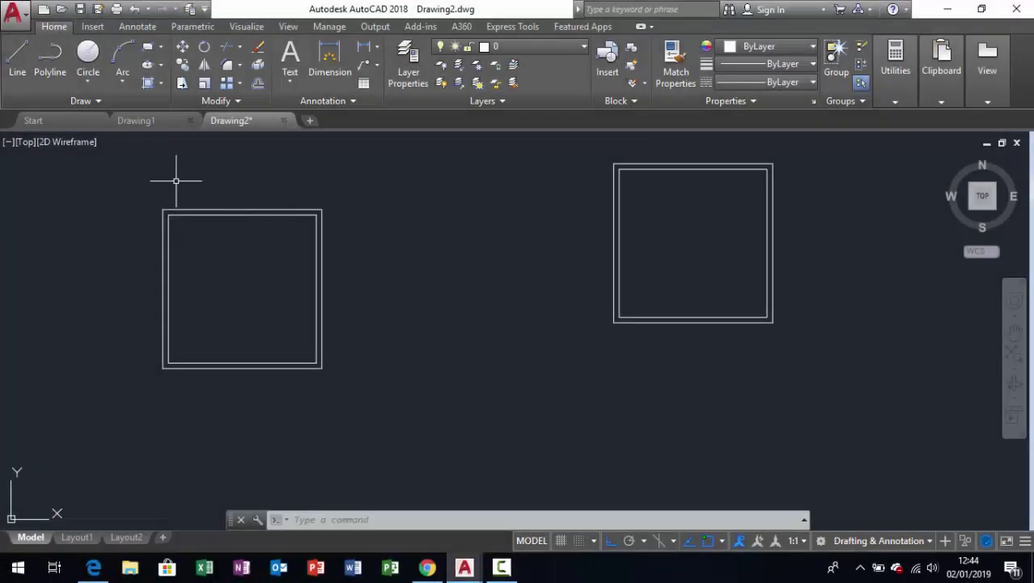
Step: Try selecting the left square with a line pick and selection windows, clearing each attempt
click(175, 209)
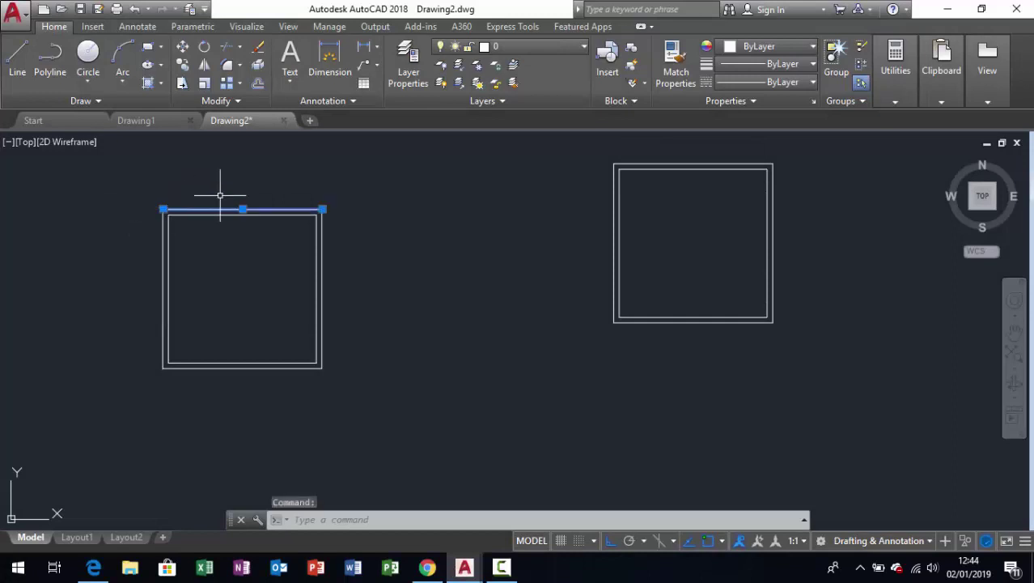
key(Escape)
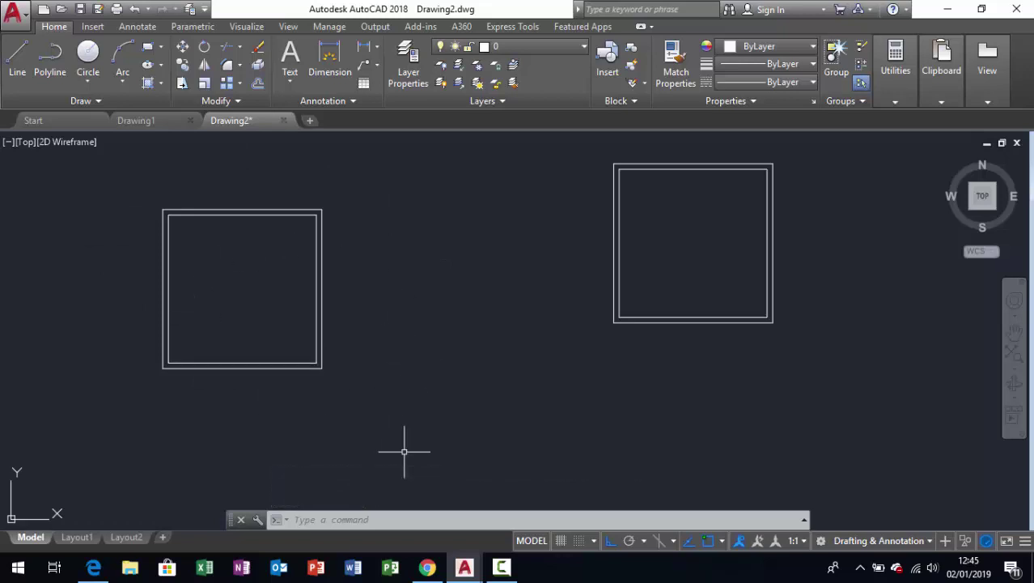
click(87, 180)
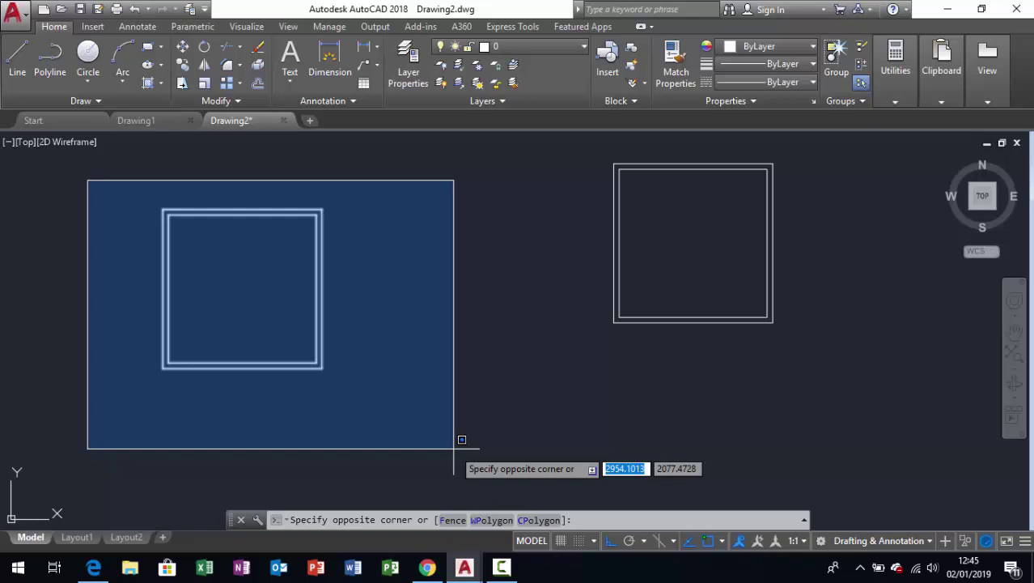
click(454, 447)
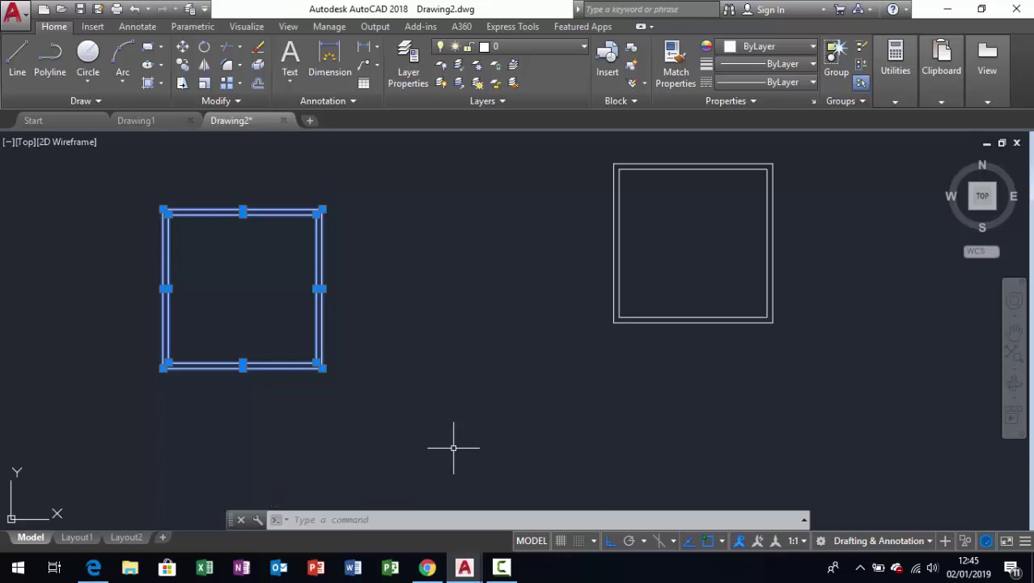
key(Escape)
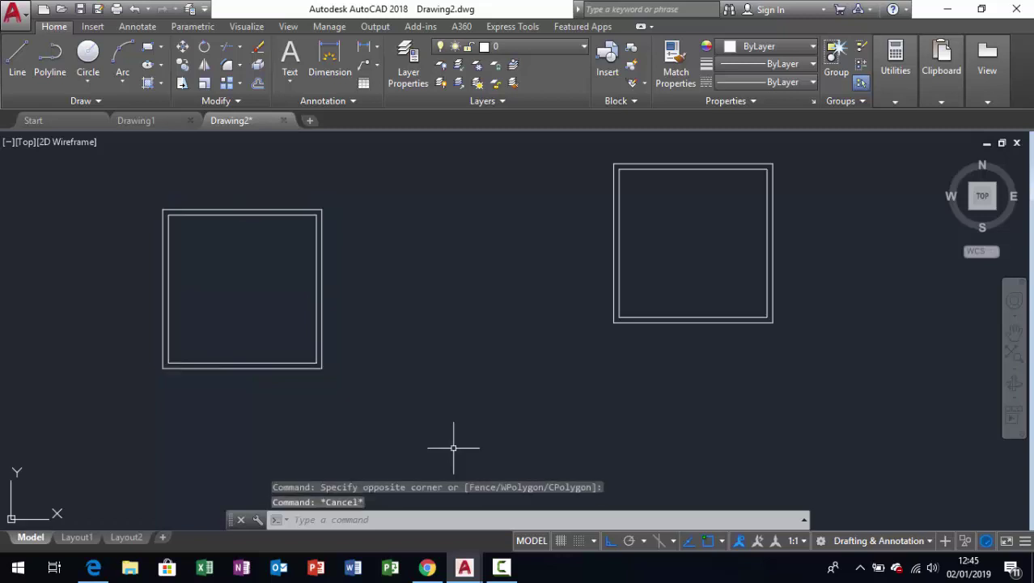
click(453, 176)
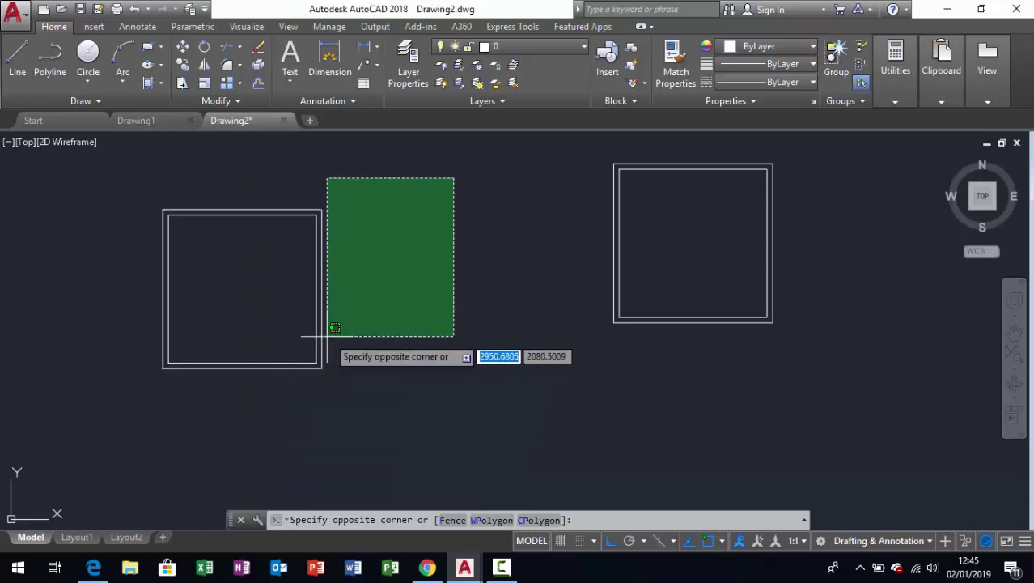
click(304, 236)
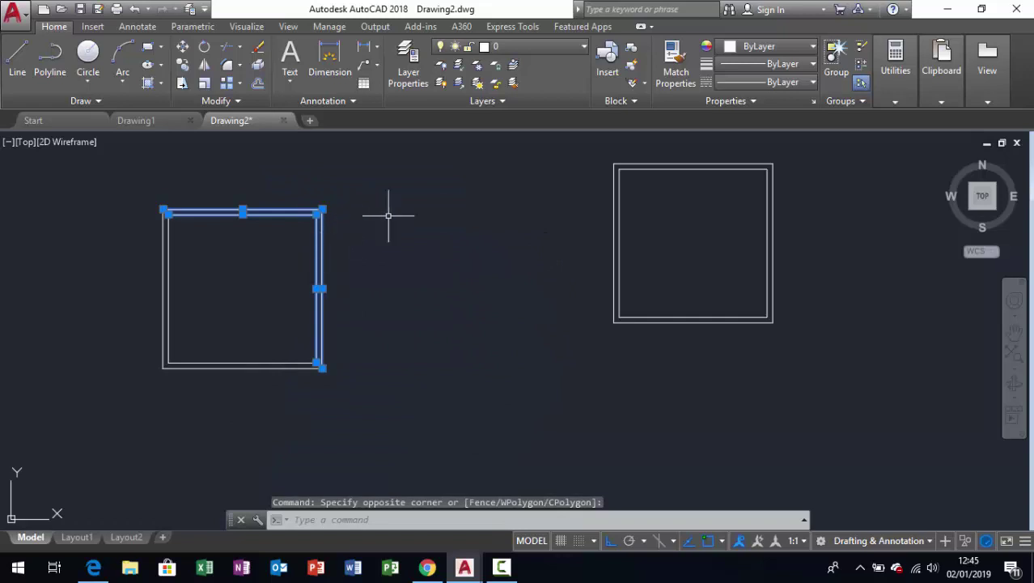
Step: Clear partial selections and retry crossing windows around the left square's top-right corner
key(Escape)
click(386, 179)
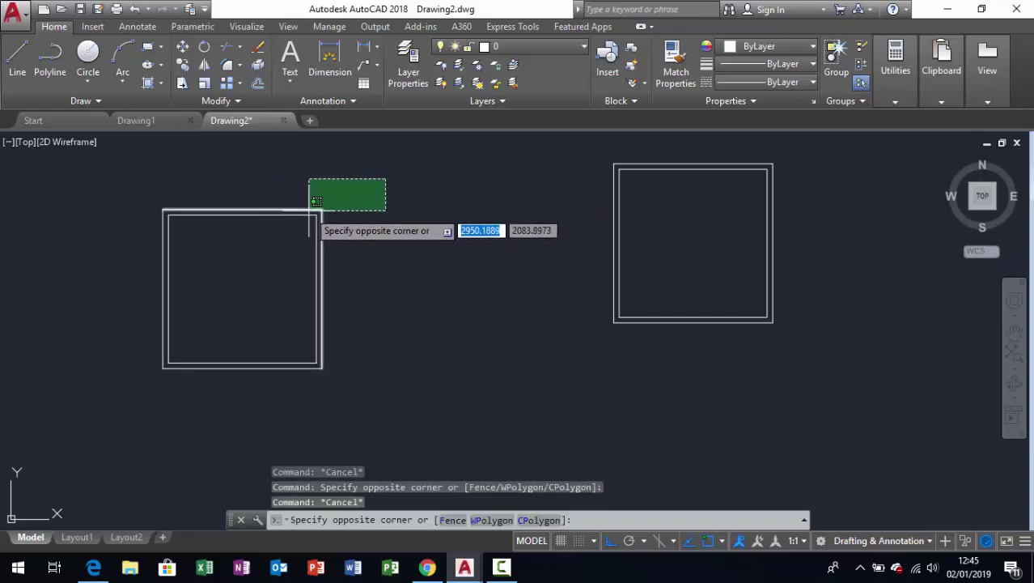
click(312, 217)
key(Escape)
click(105, 173)
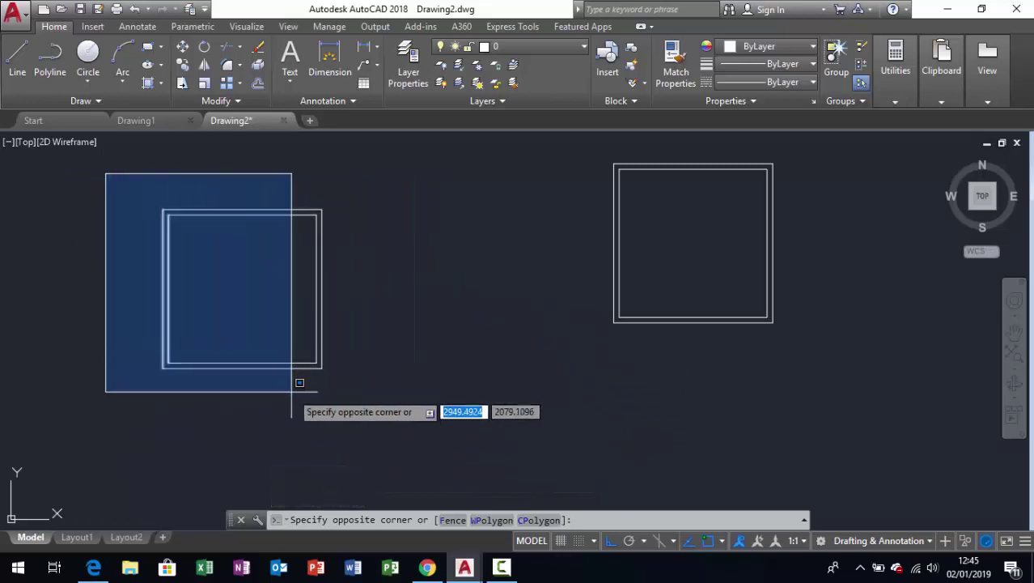
key(Escape)
key(Escape)
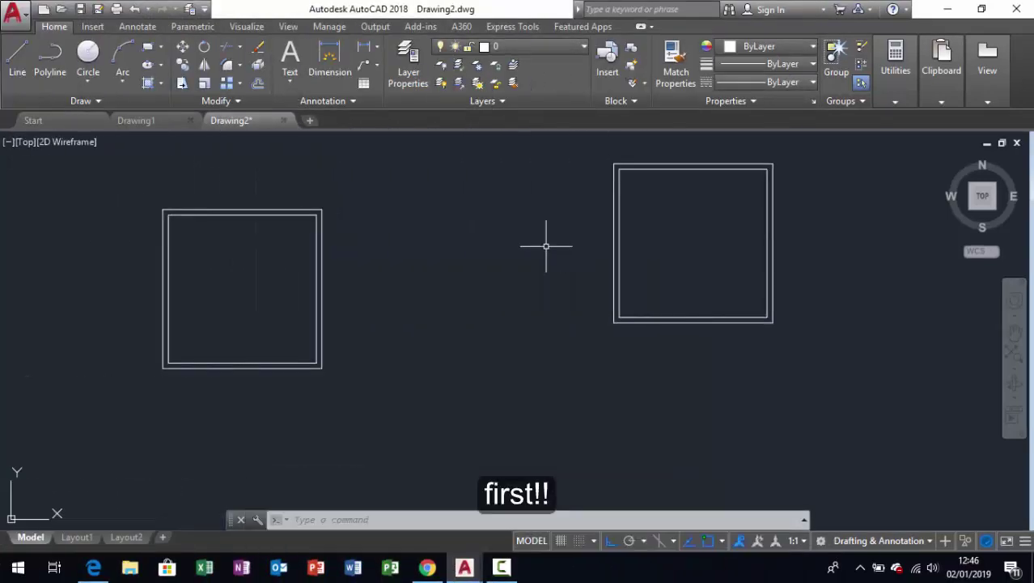
Step: Window-select the right square and crossing-select it again, then window the whole left square
click(514, 149)
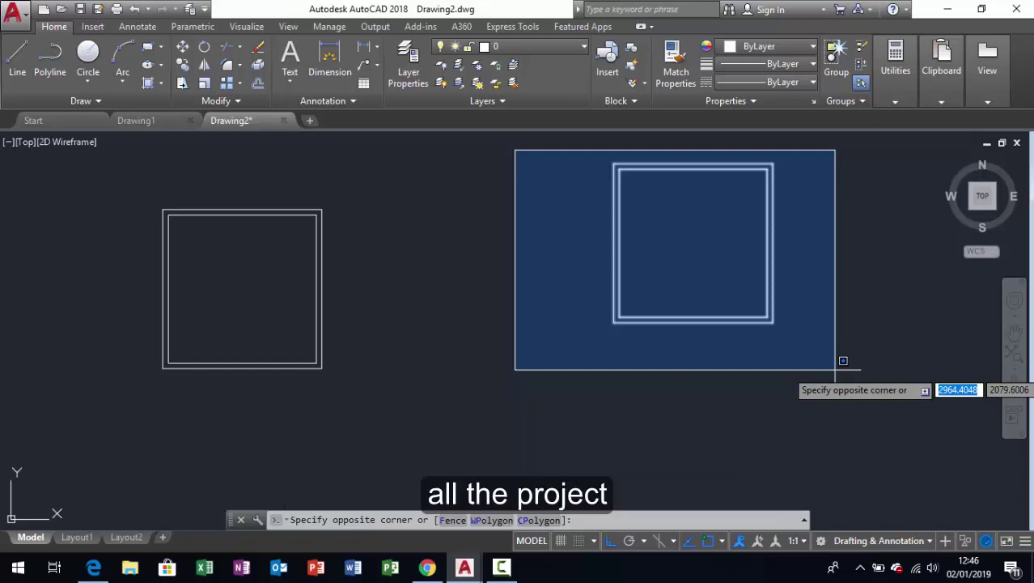
click(840, 368)
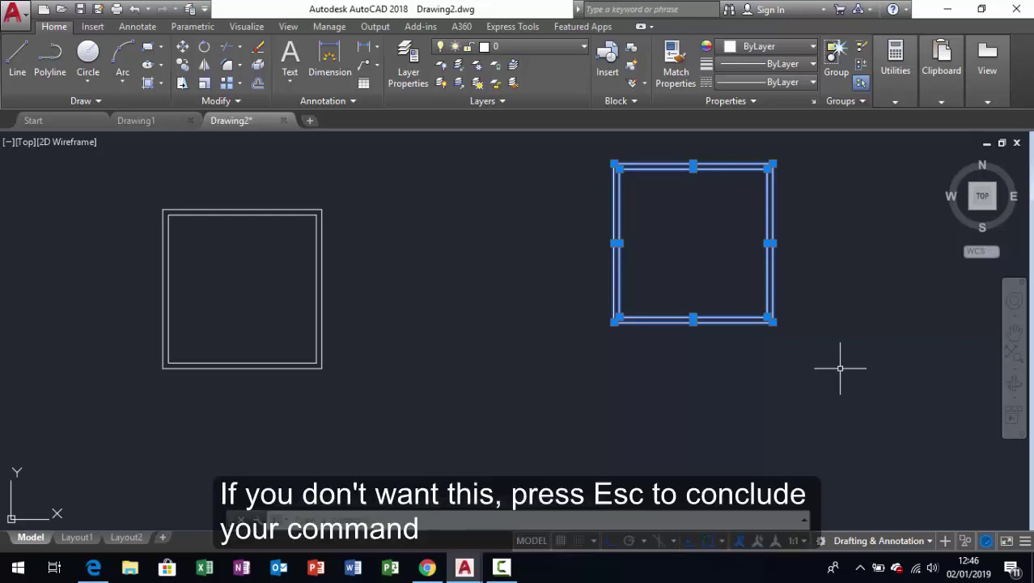
key(Escape)
middle_drag(834, 215, 820, 254)
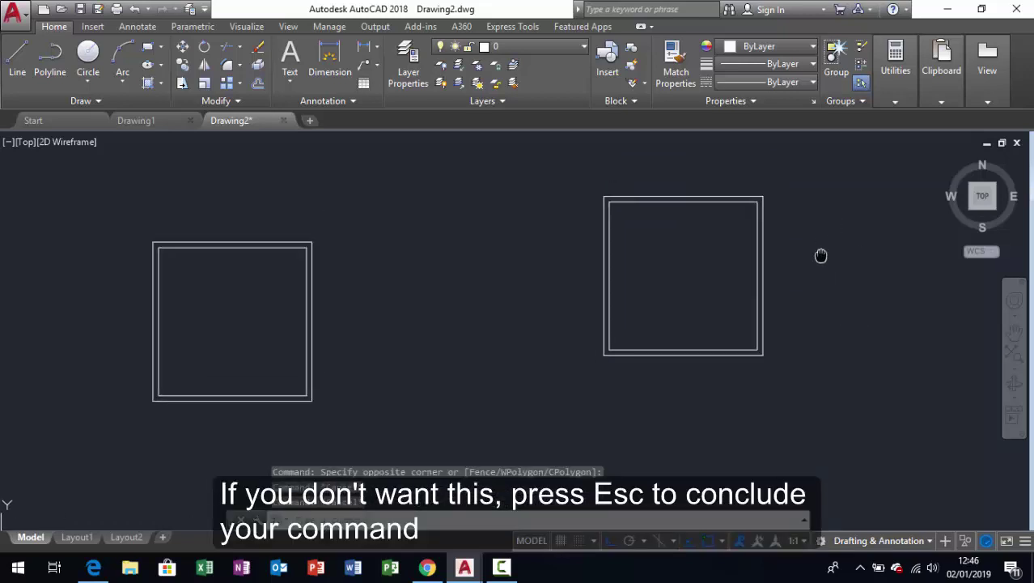
click(847, 178)
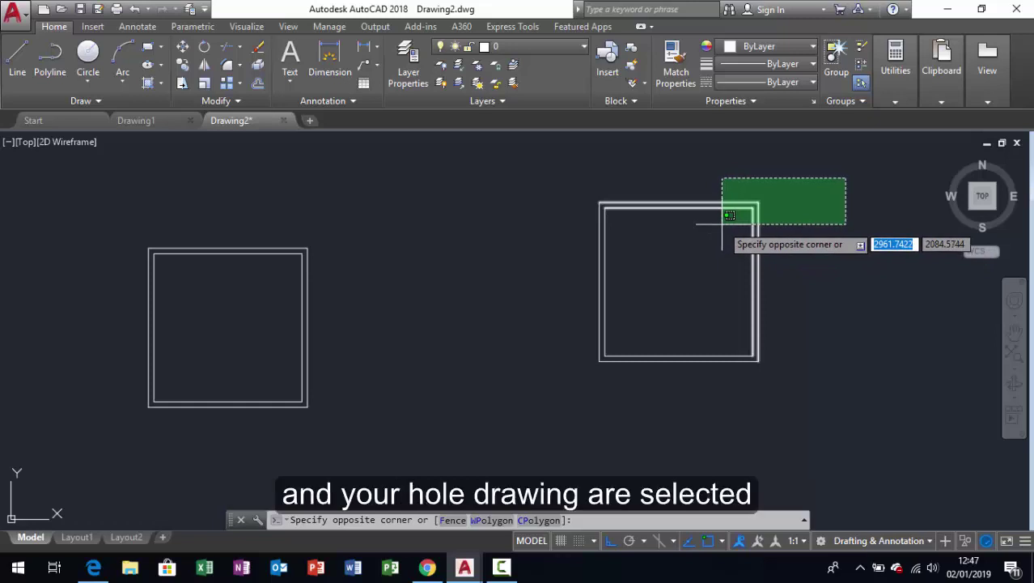
click(722, 223)
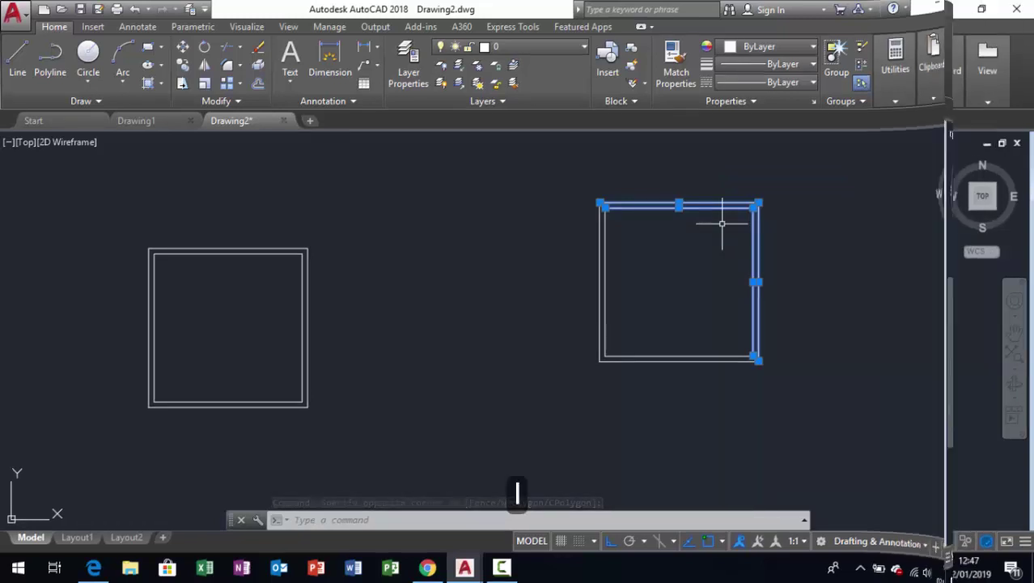
click(103, 206)
click(349, 432)
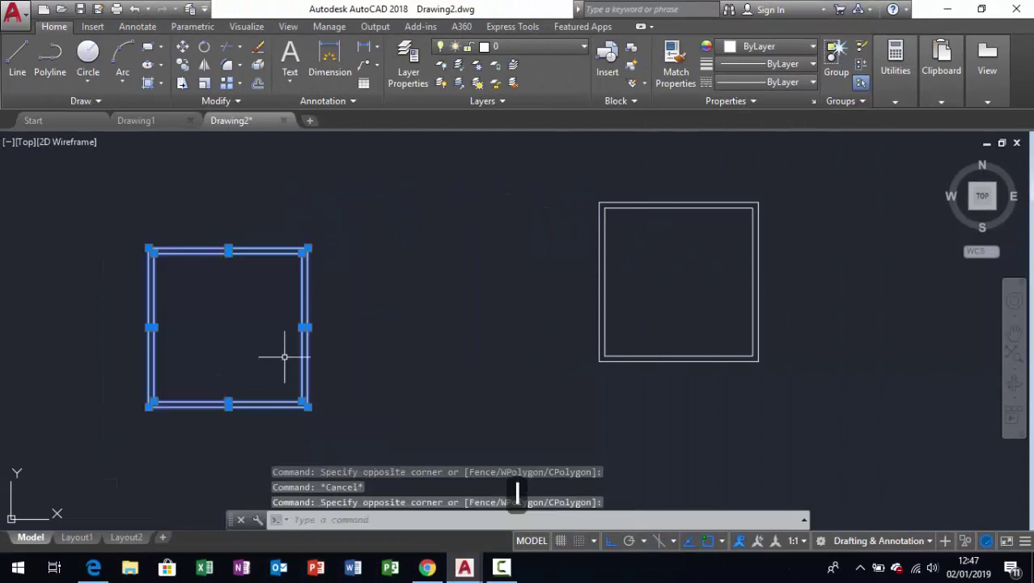
Step: Reselect the whole left double-line square with a fresh window
key(Escape)
click(95, 215)
click(369, 433)
text(M)
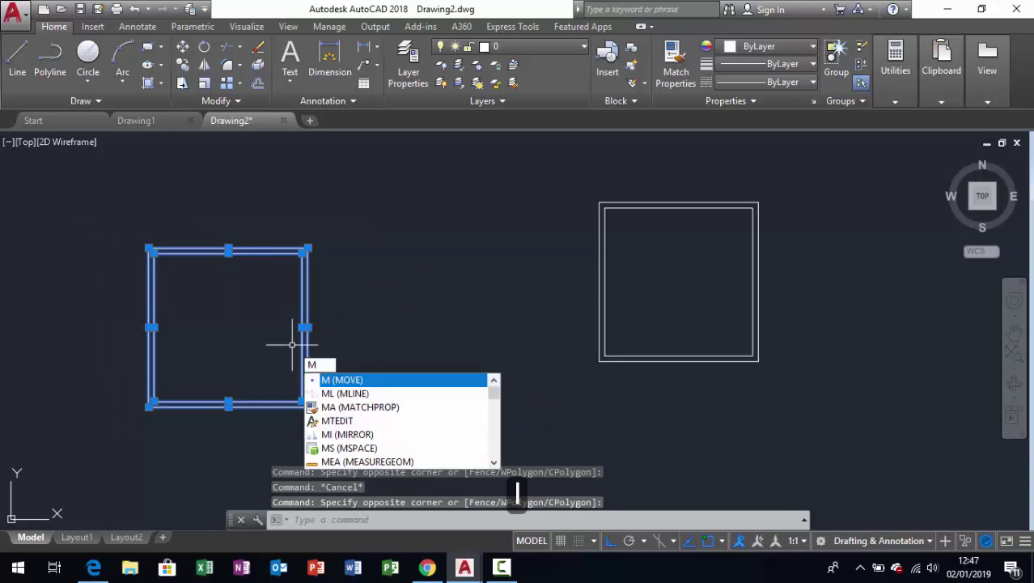
Step: Move the left square from its right-edge midpoint up and right with Ortho off, then turn Ortho back on
key(Return)
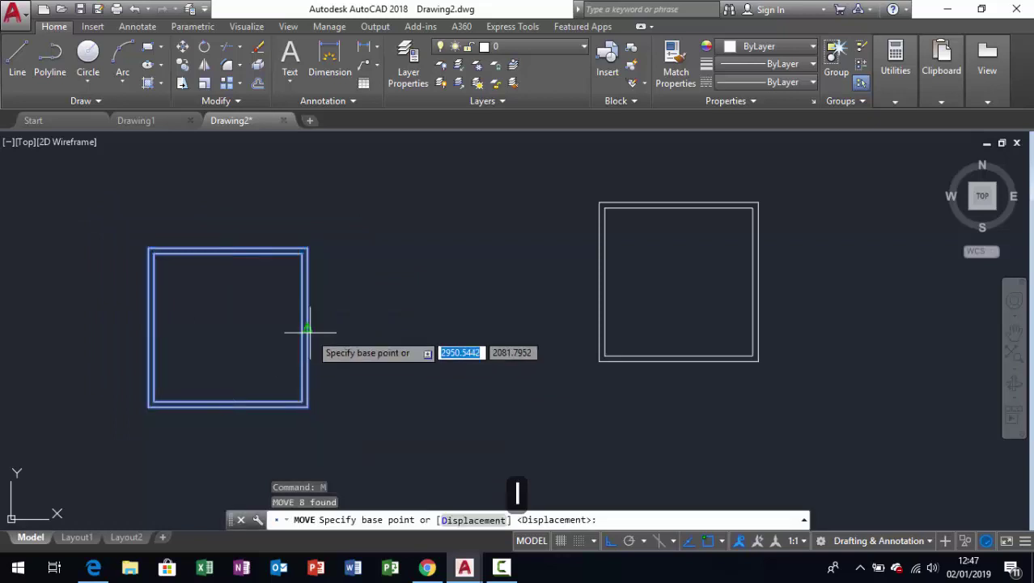
click(308, 330)
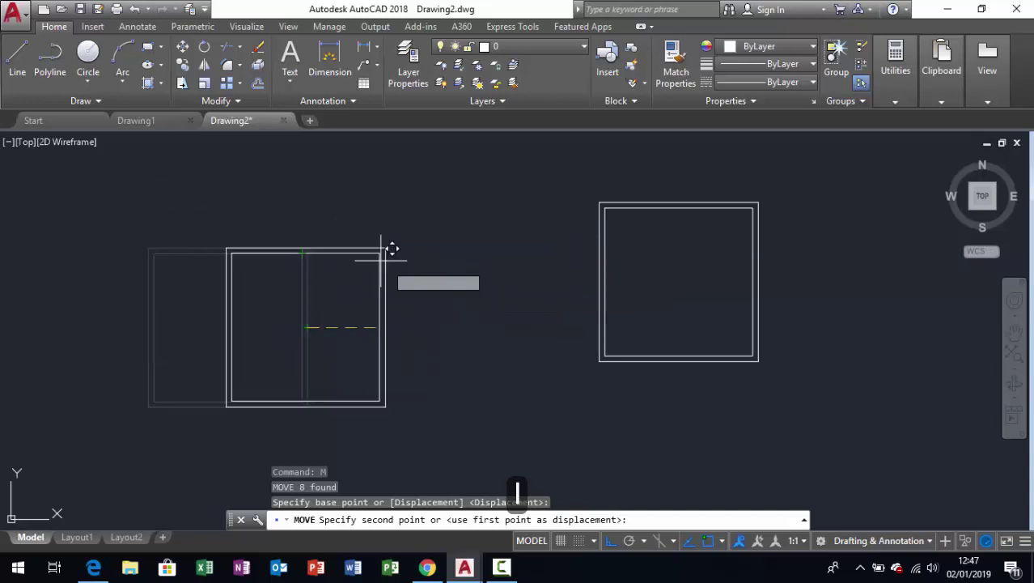
click(610, 541)
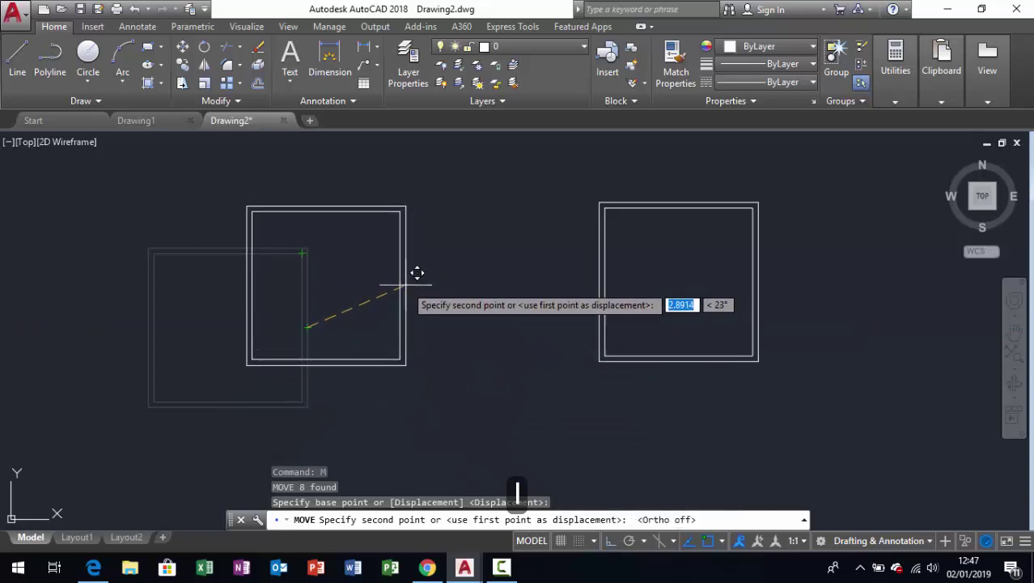
click(414, 273)
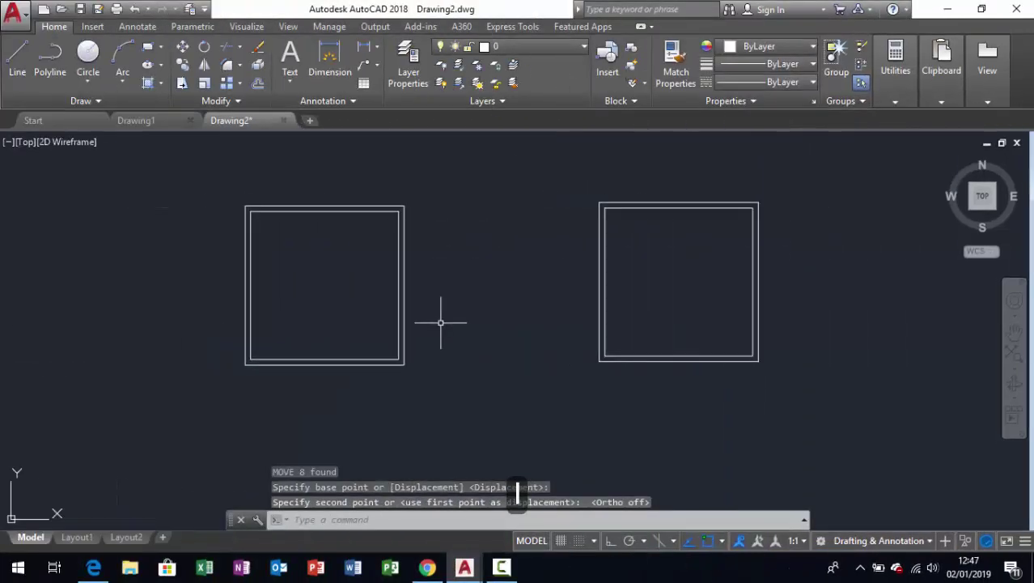
click(610, 540)
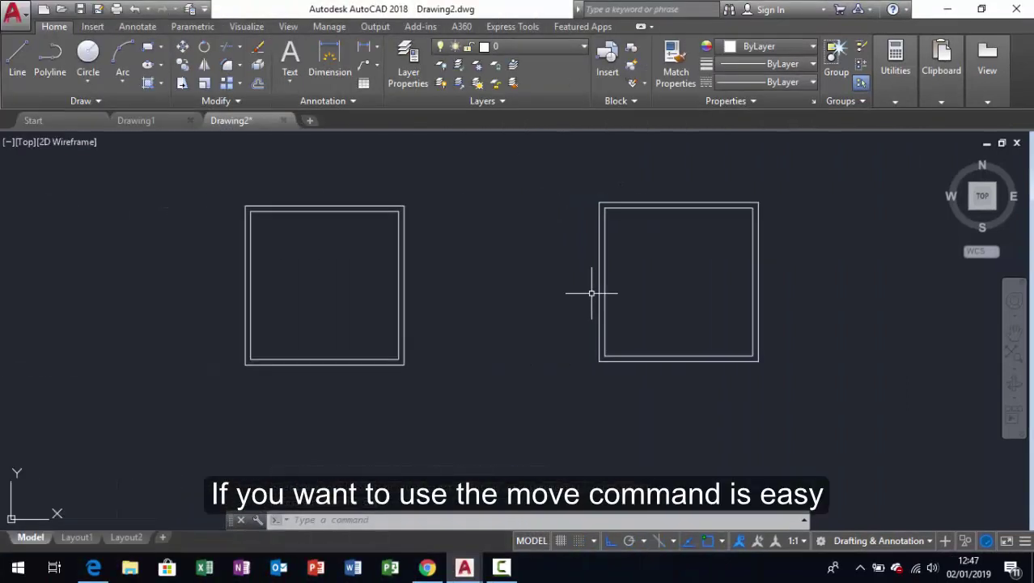
Step: Window-select the right square's 8 objects and start MOVE on them
click(550, 178)
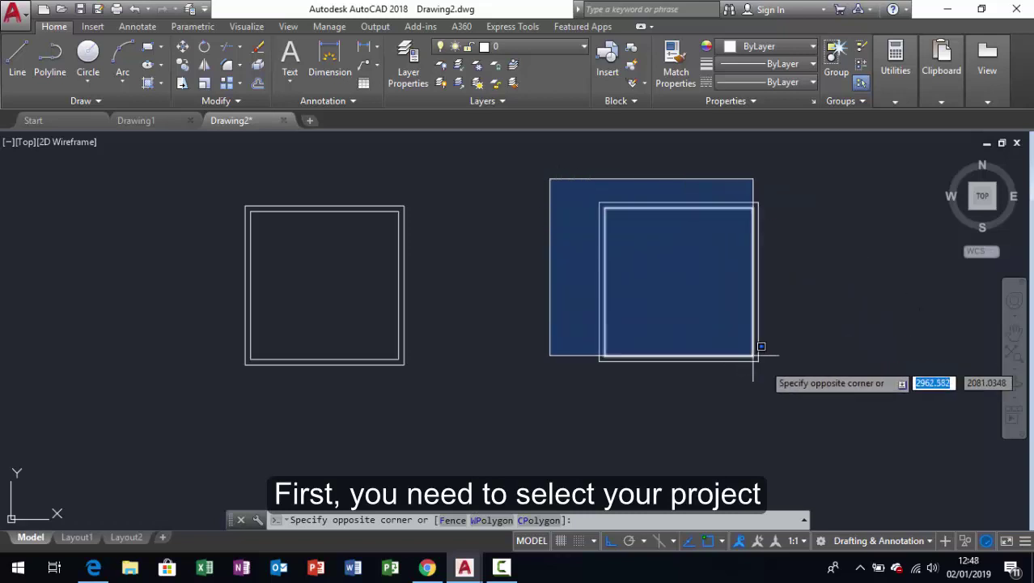
click(773, 374)
text(M)
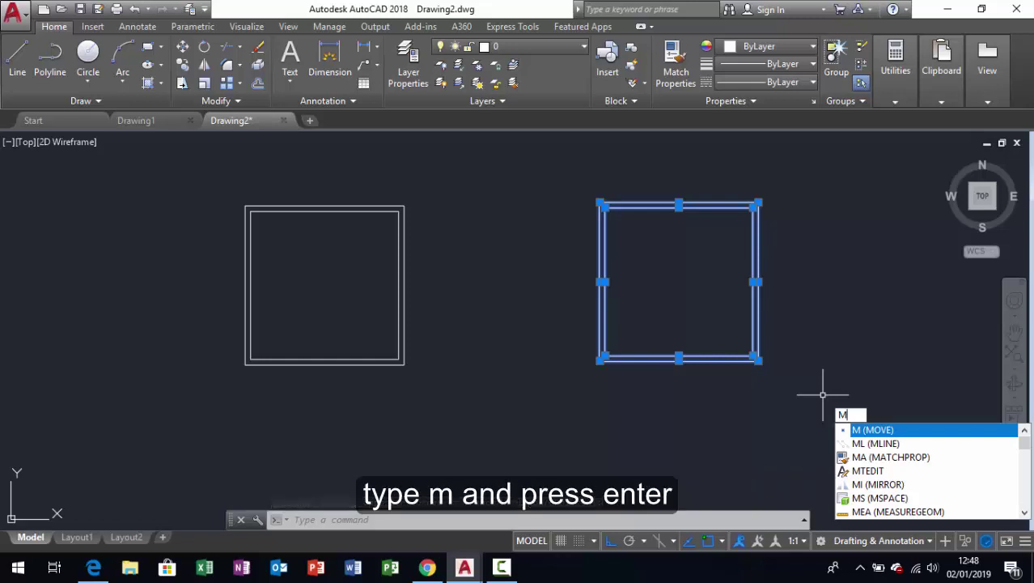
key(Return)
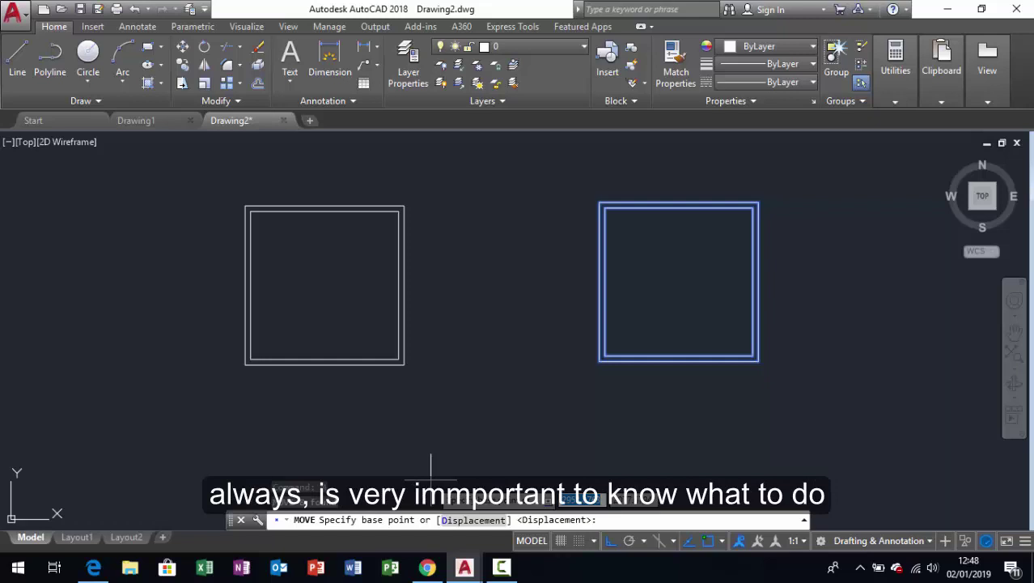
Step: Move the right square from its lower-right corner leftward beside the left square, with Ortho off
click(759, 361)
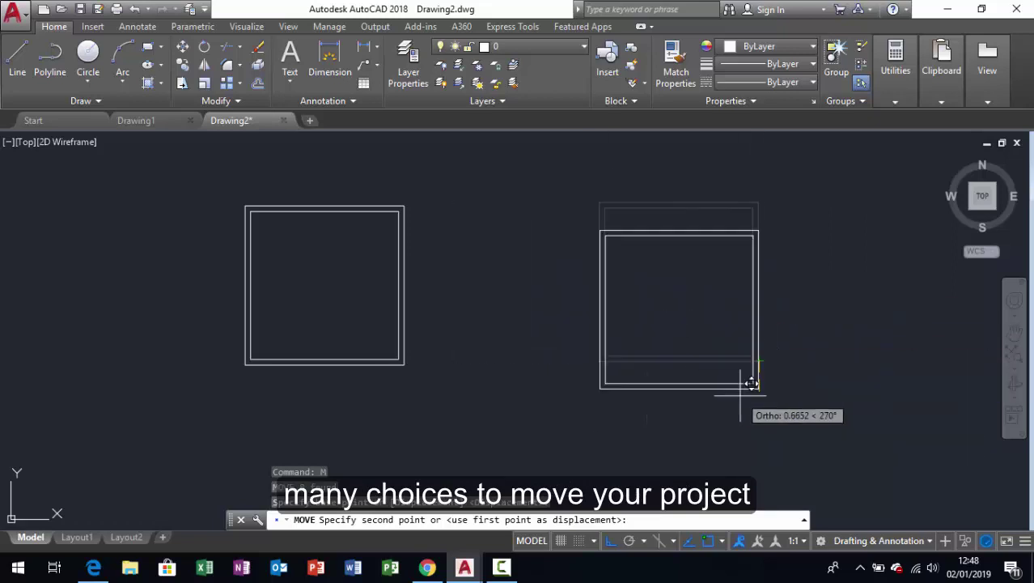
click(610, 542)
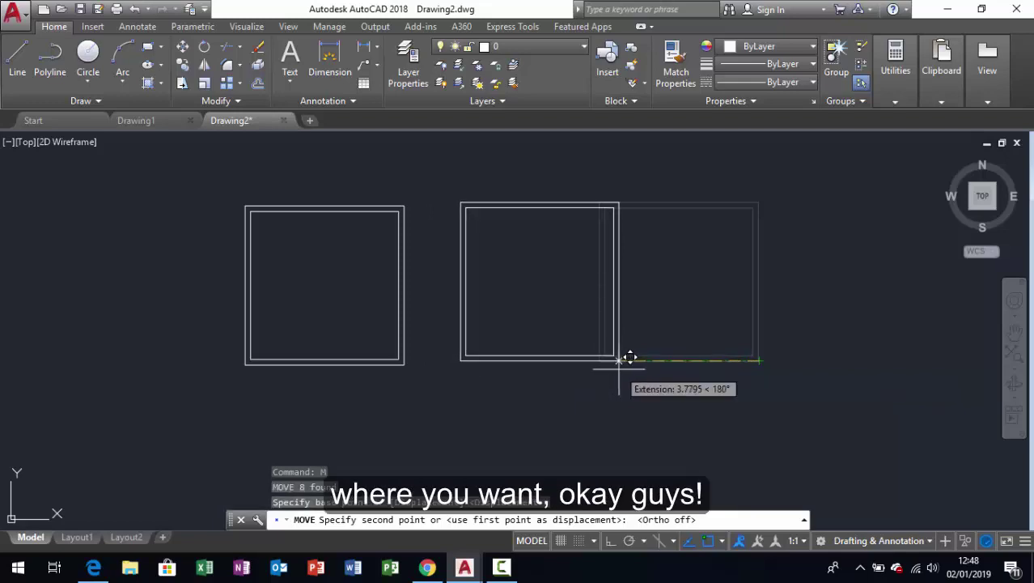
click(583, 356)
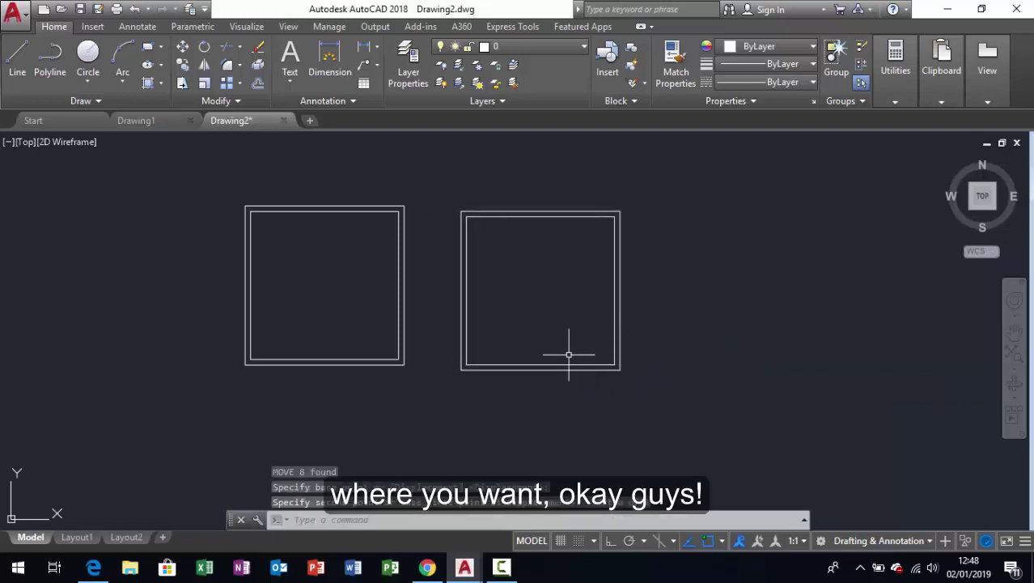